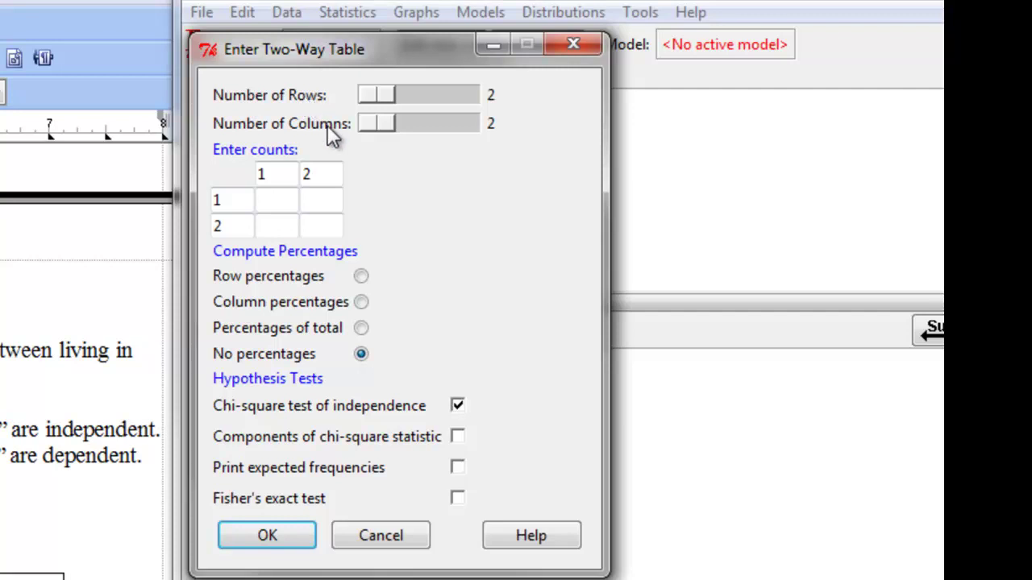
# Try a table size of four rows and three columns, and return it to two rows and two columns
pyautogui.click(426, 101)
pyautogui.click(426, 103)
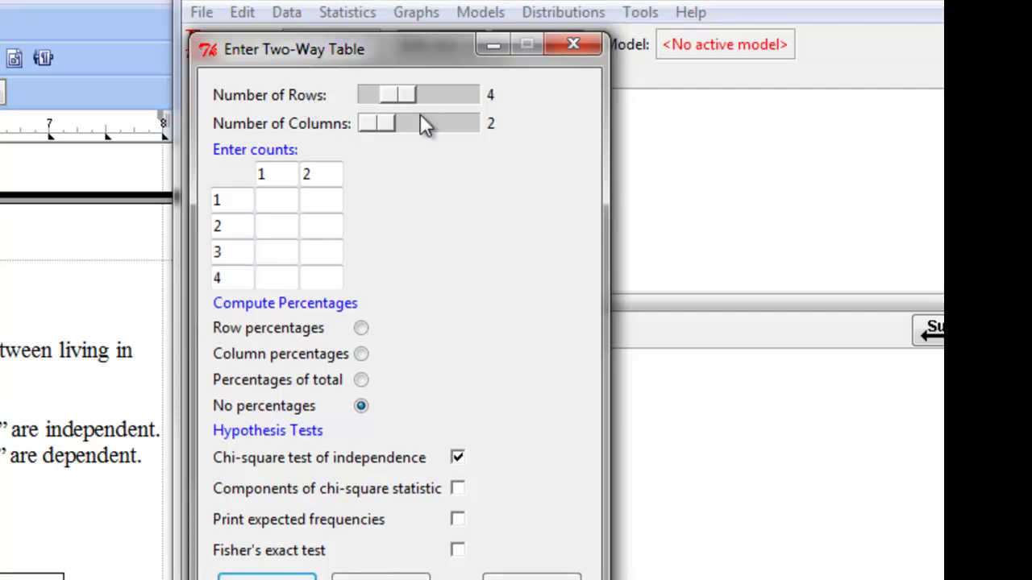
pyautogui.click(402, 123)
pyautogui.click(418, 123)
pyautogui.click(375, 121)
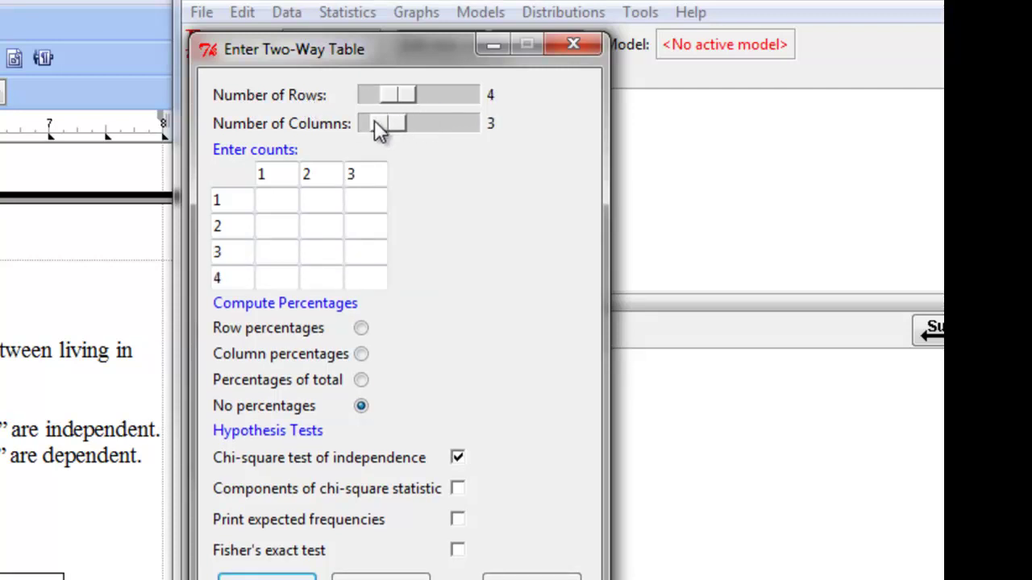
pyautogui.click(362, 122)
pyautogui.click(372, 94)
pyautogui.click(365, 95)
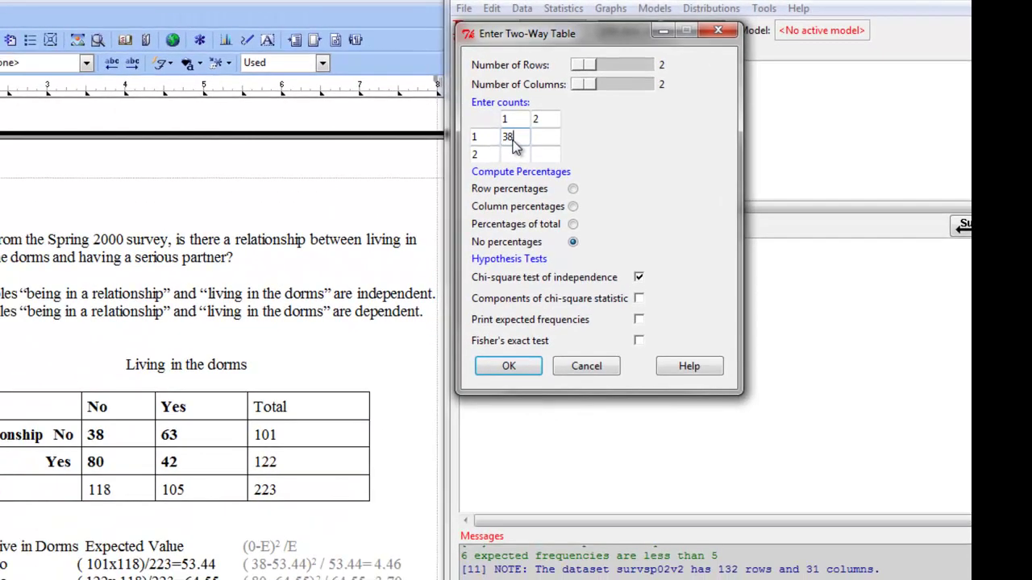
# Enter the remaining counts: 63 in row 1, column 2, and 80 and 42 in row 2
pyautogui.click(541, 139)
pyautogui.write('63')
pyautogui.click(516, 157)
pyautogui.write('80')
pyautogui.click(542, 157)
pyautogui.write('42')
# Rename the two table columns as no_dorms and yes_dorms
pyautogui.click(509, 118)
pyautogui.press('BackSpace')
pyautogui.write('n')
pyautogui.write('o')
pyautogui.write('_')
pyautogui.write('dorms')
pyautogui.doubleClick(538, 121)
pyautogui.write('y')
pyautogui.write('es_do')
pyautogui.write('rms')
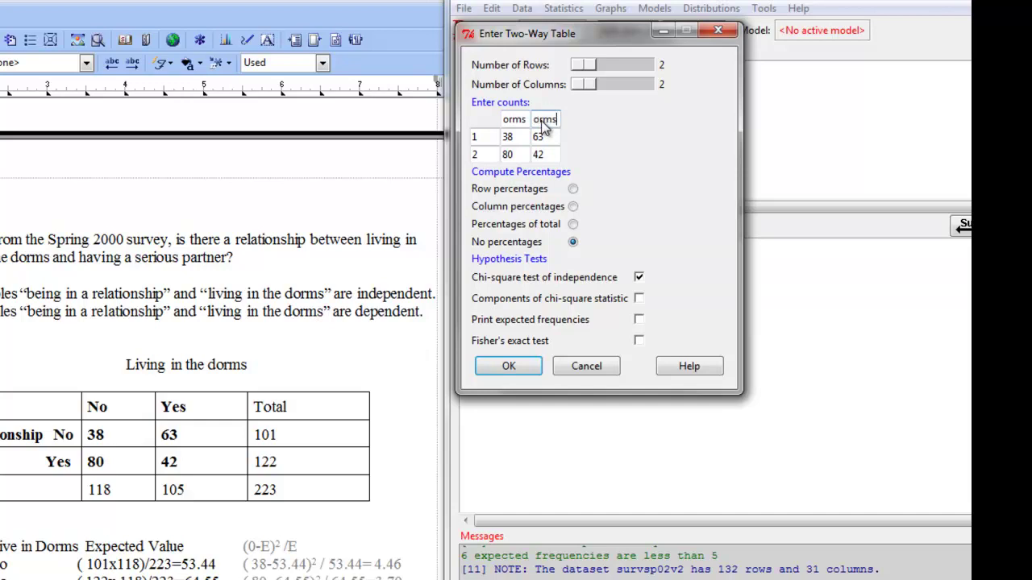
# Rename the two table rows as no_rel and yes_rel
pyautogui.click(483, 141)
pyautogui.press('BackSpace')
pyautogui.write('no_re')
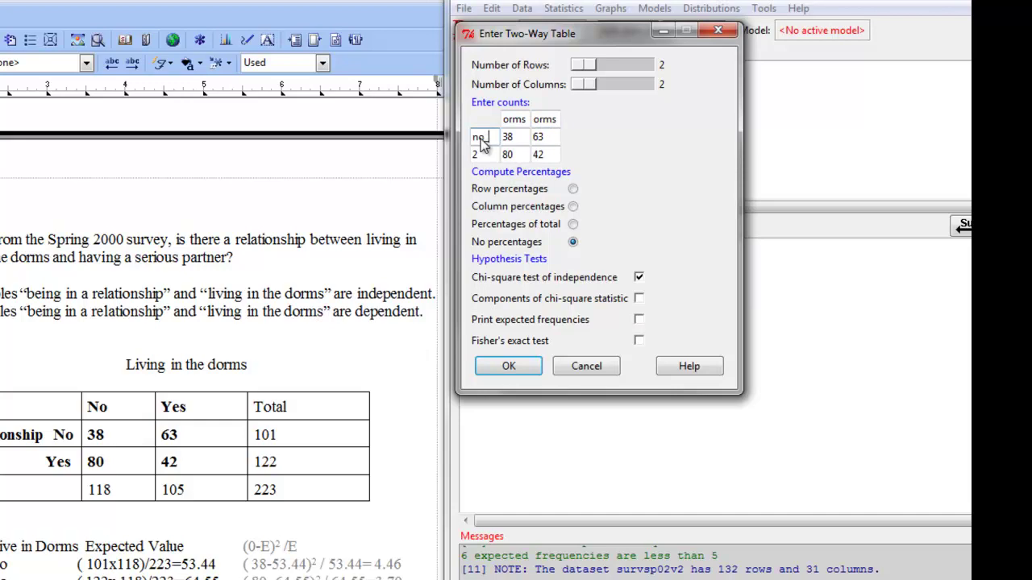
pyautogui.write('l')
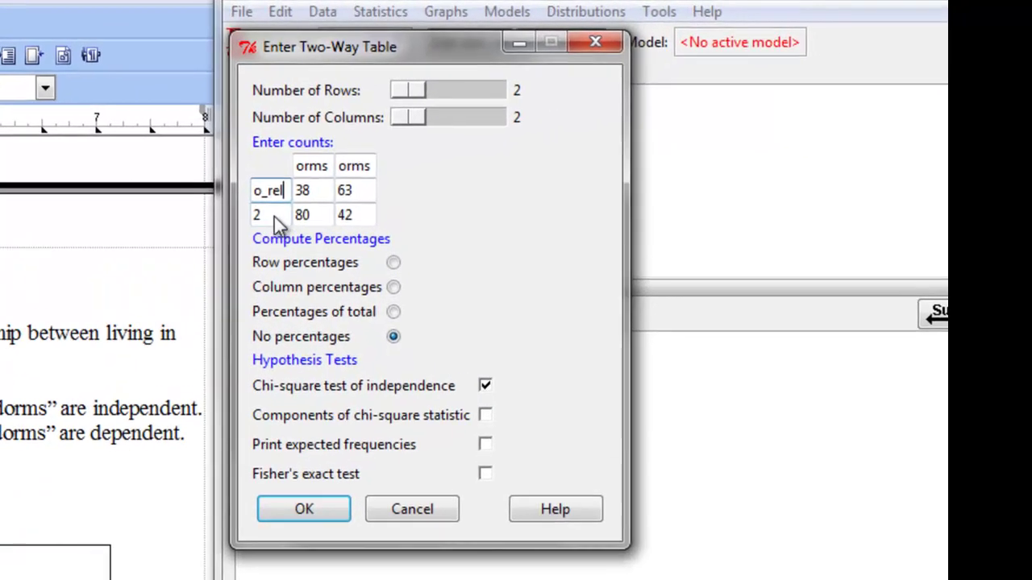
pyautogui.click(481, 155)
pyautogui.write('no_')
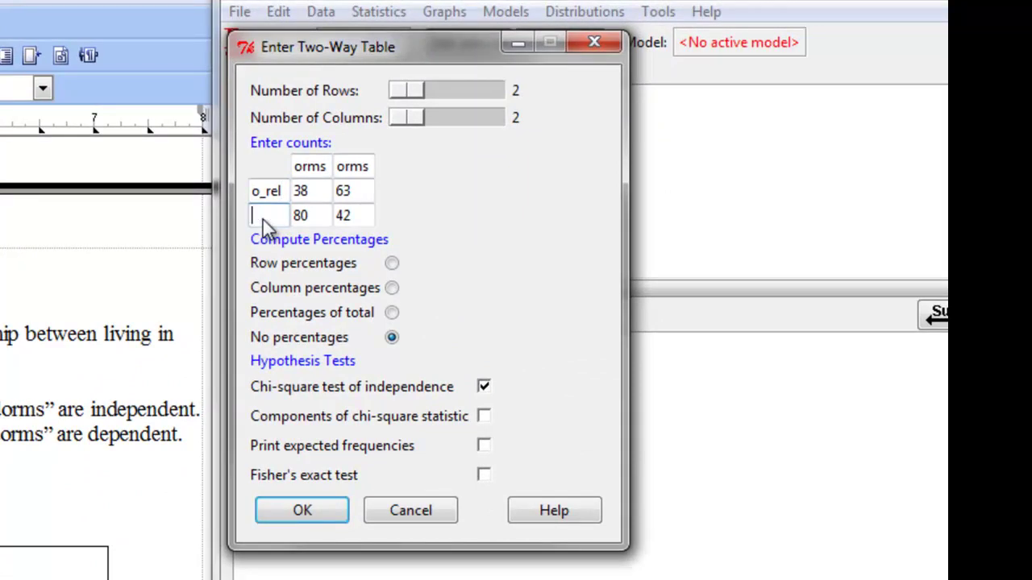
pyautogui.write('es_rel')
# Run the two-way table analysis with row percentages, the chi-square test of independence and expected frequencies
pyautogui.click(392, 265)
pyautogui.click(307, 506)
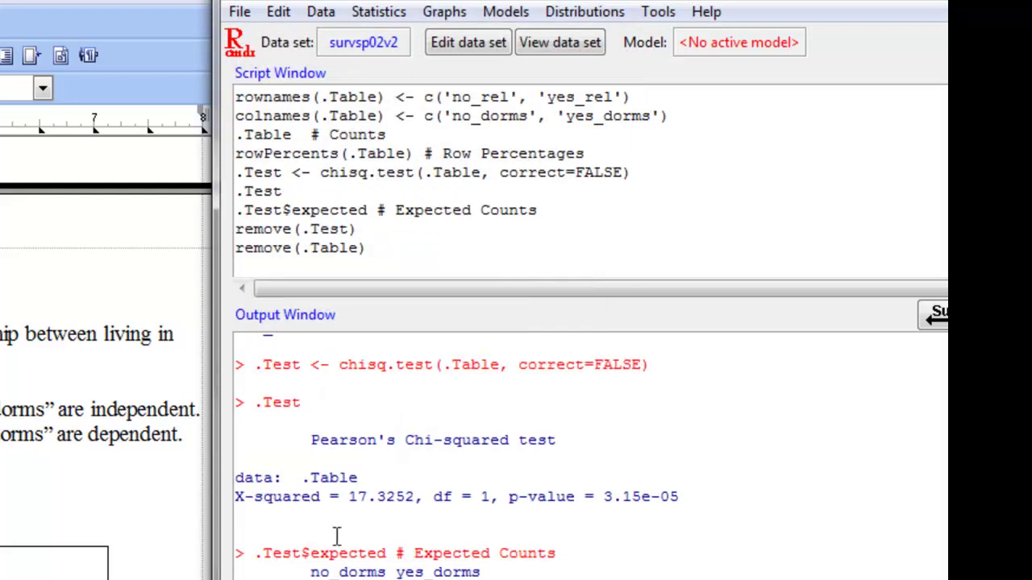
pyautogui.scroll(10, 323, 525)
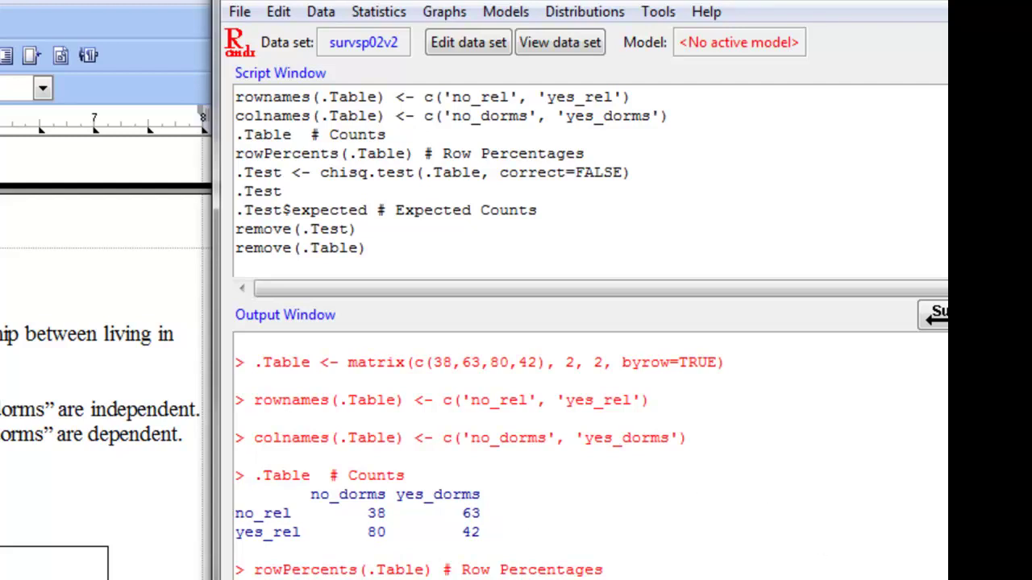
pyautogui.scroll(-2, 836, 559)
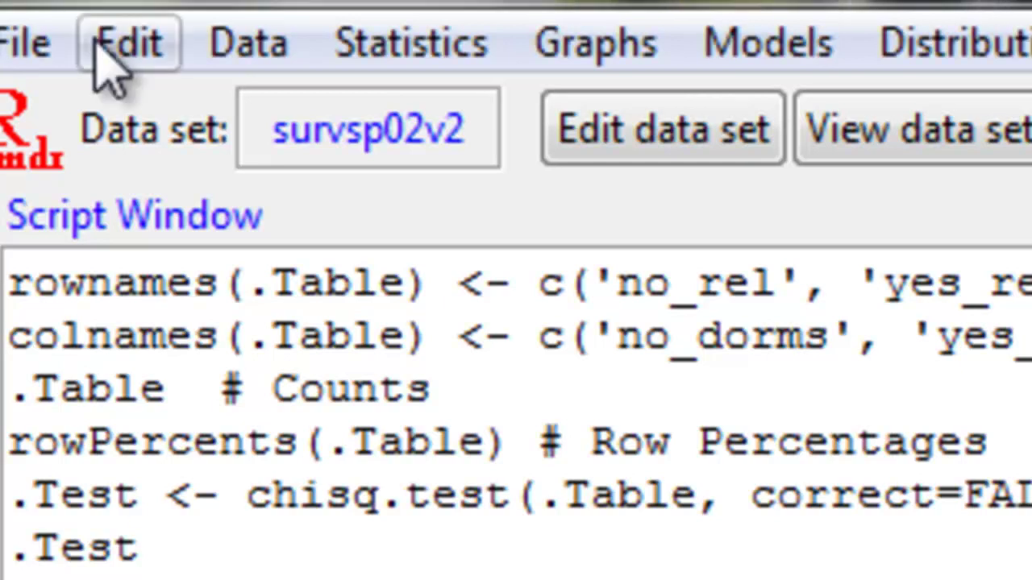
# Clear the previous test results from the output window
pyautogui.click(131, 45)
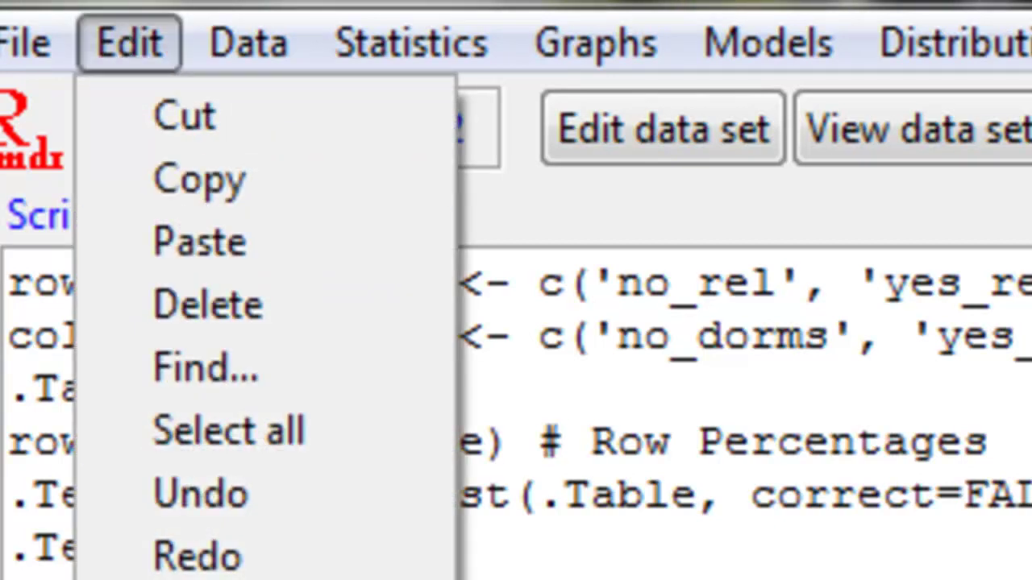
pyautogui.press('Escape')
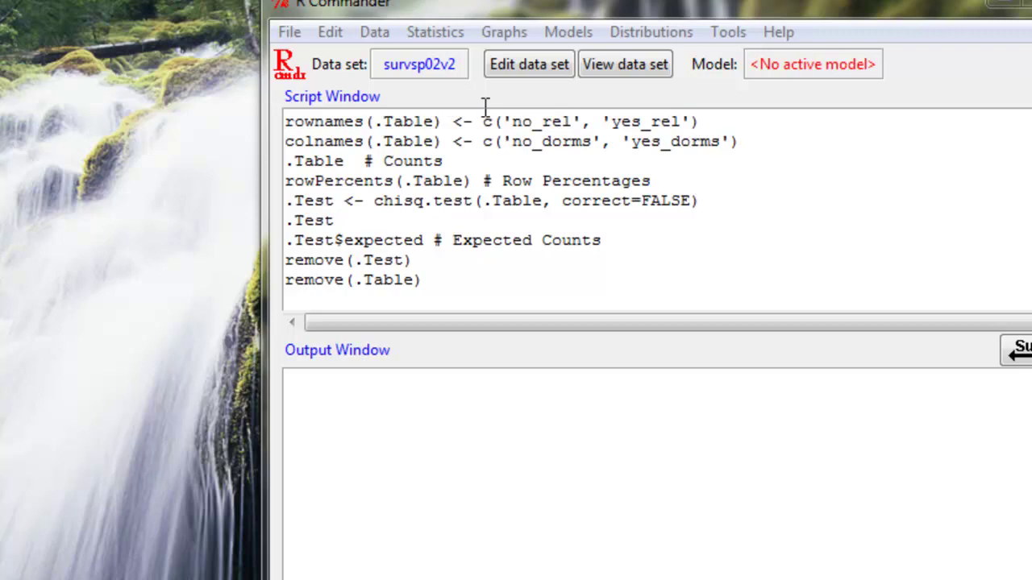
# View the survsp02v2 data set, look through its variables across all columns, and close it
pyautogui.click(645, 66)
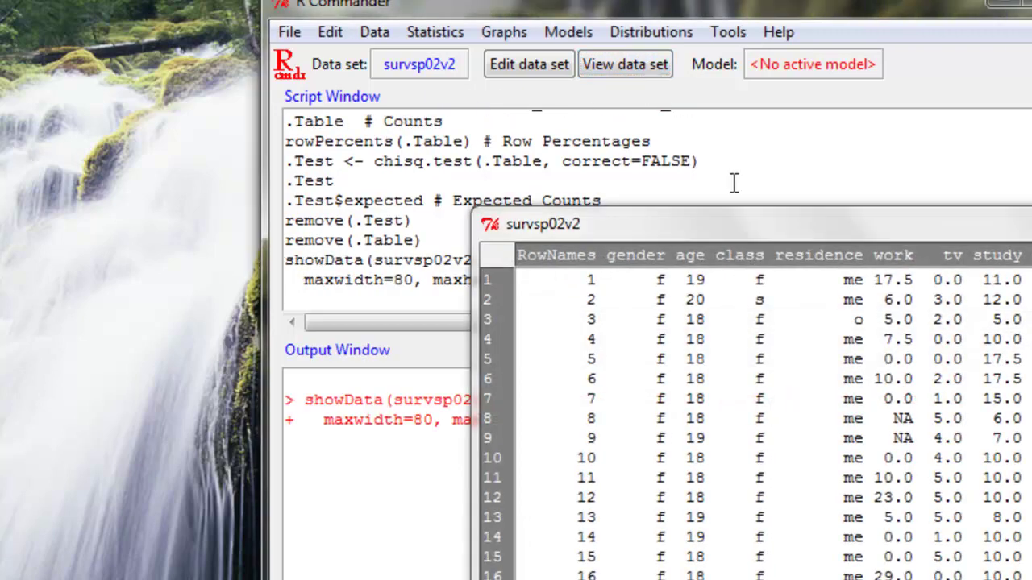
pyautogui.moveTo(769, 218); pyautogui.dragTo(582, 197)
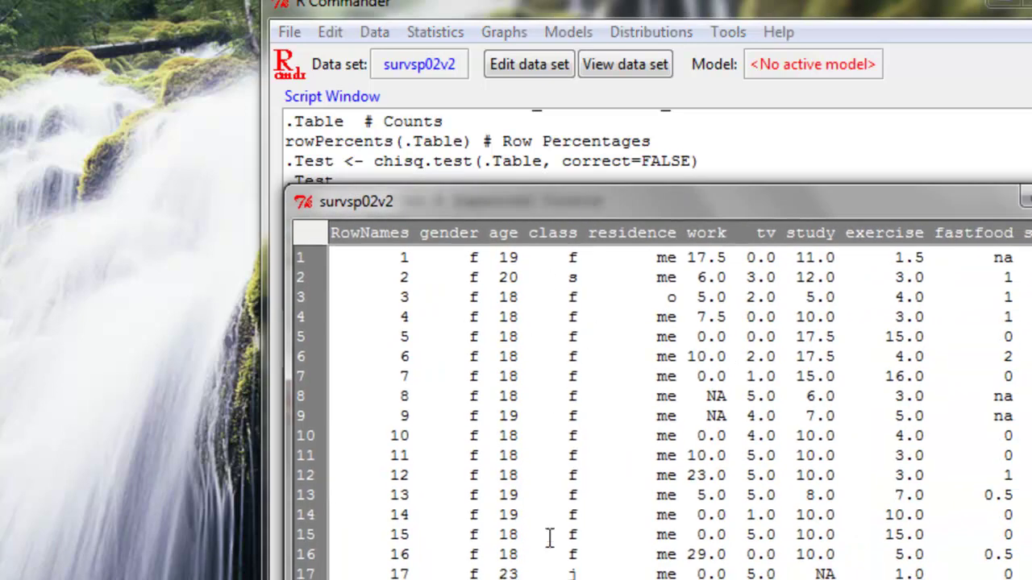
pyautogui.hscroll(10, 681, 404)
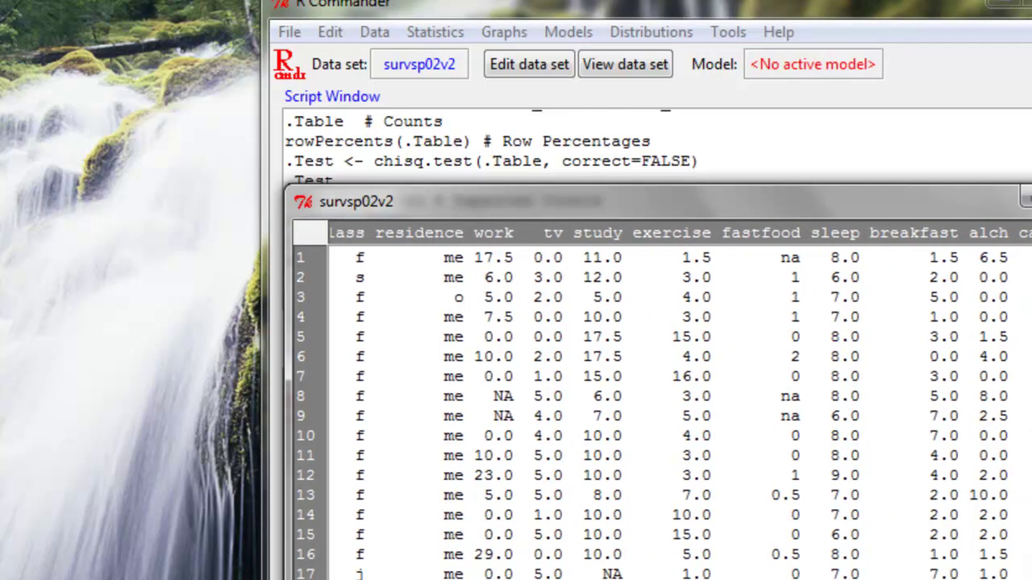
pyautogui.hscroll(6, 661, 404)
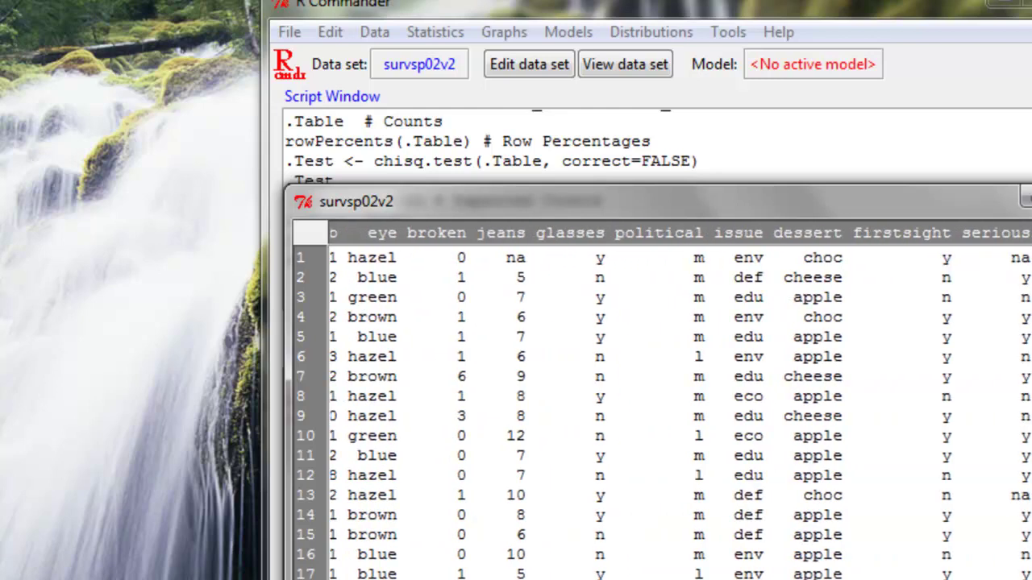
pyautogui.hscroll(-12, 661, 403)
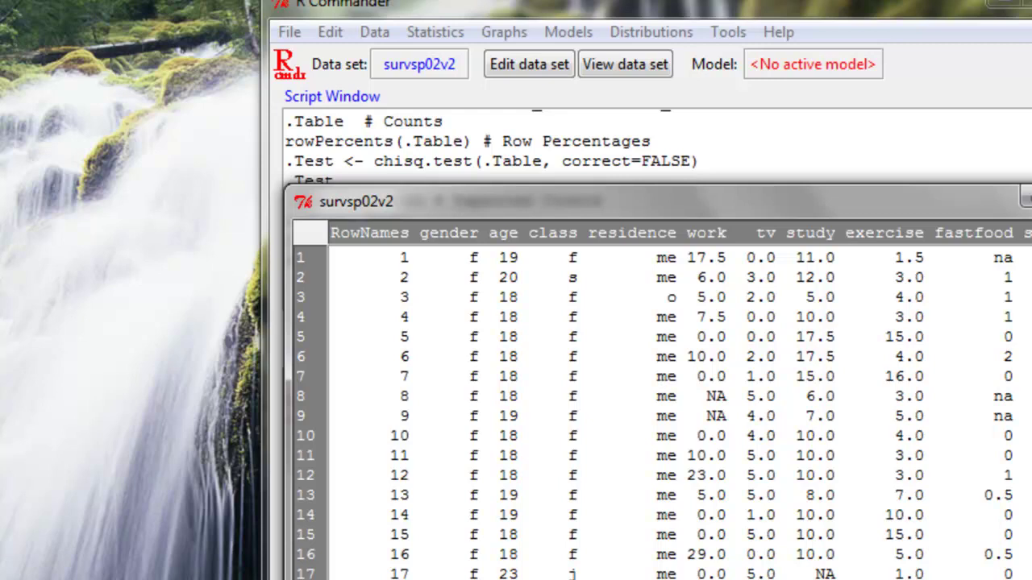
pyautogui.click(1024, 198)
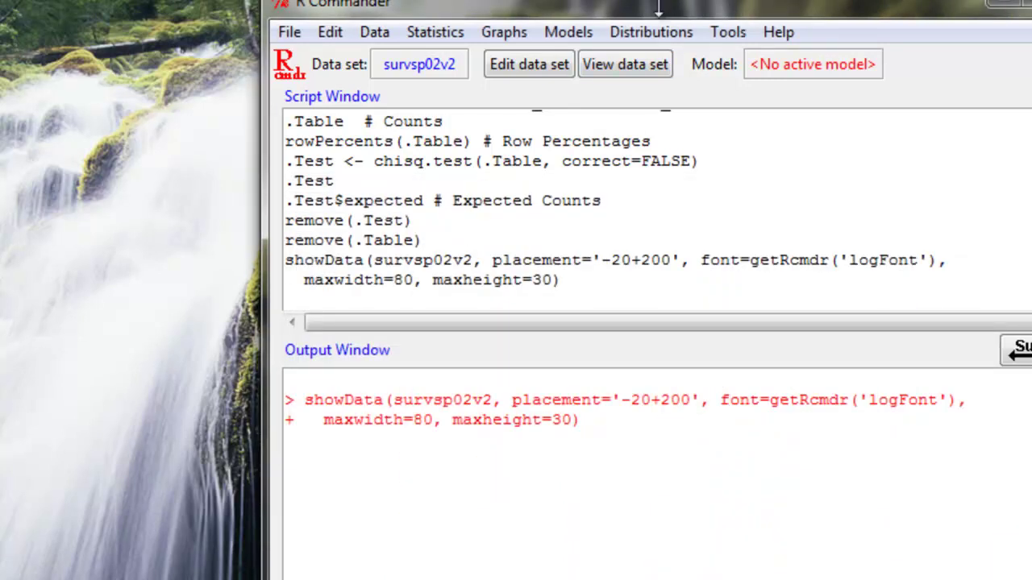
# Set up a two-way contingency table from the data set with gender as row variable and dessert as column variable
pyautogui.click(440, 31)
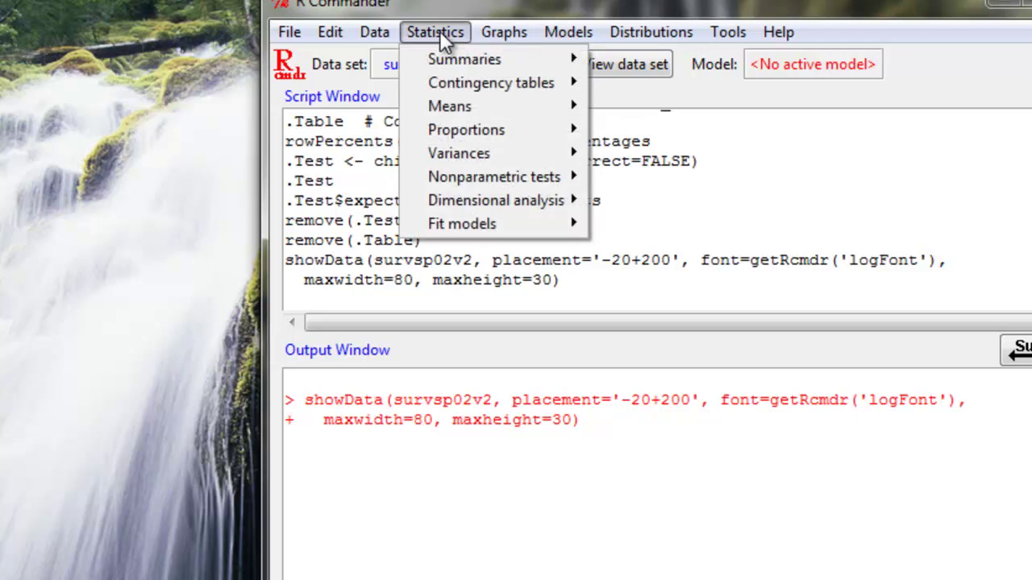
pyautogui.moveTo(441, 81)
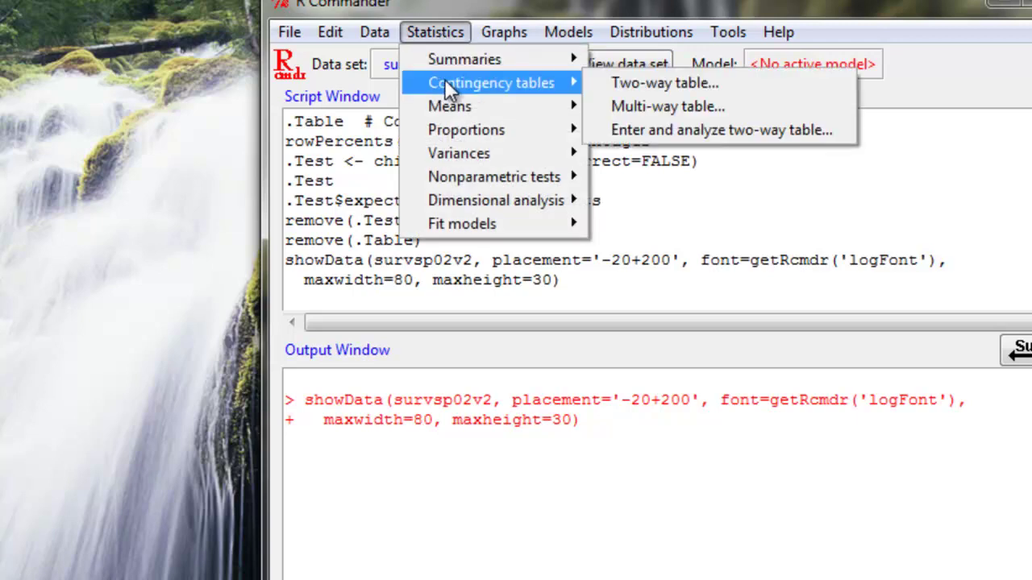
pyautogui.click(681, 80)
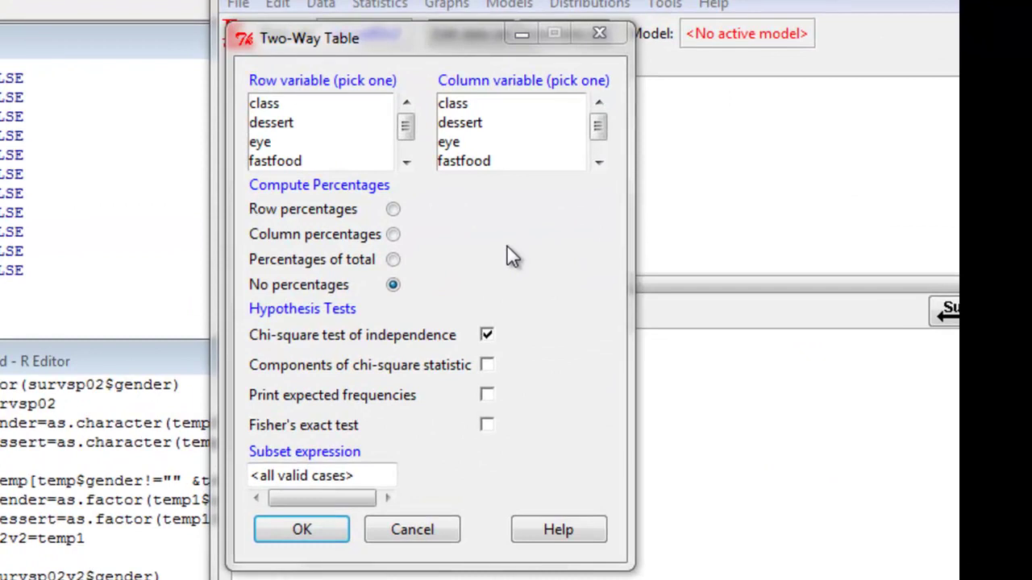
pyautogui.click(407, 162)
pyautogui.click(406, 162)
pyautogui.click(406, 162)
pyautogui.click(272, 144)
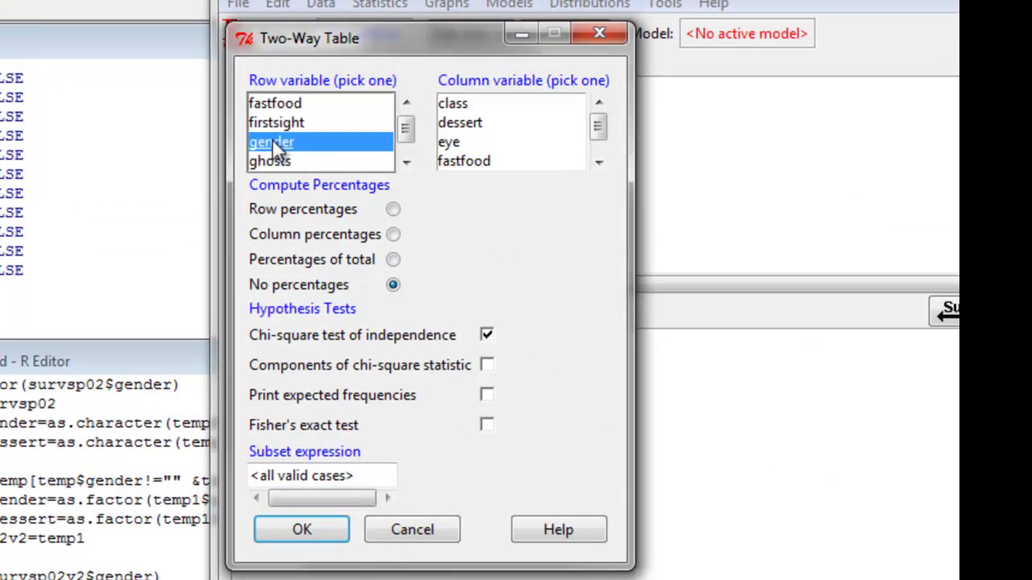
pyautogui.click(472, 129)
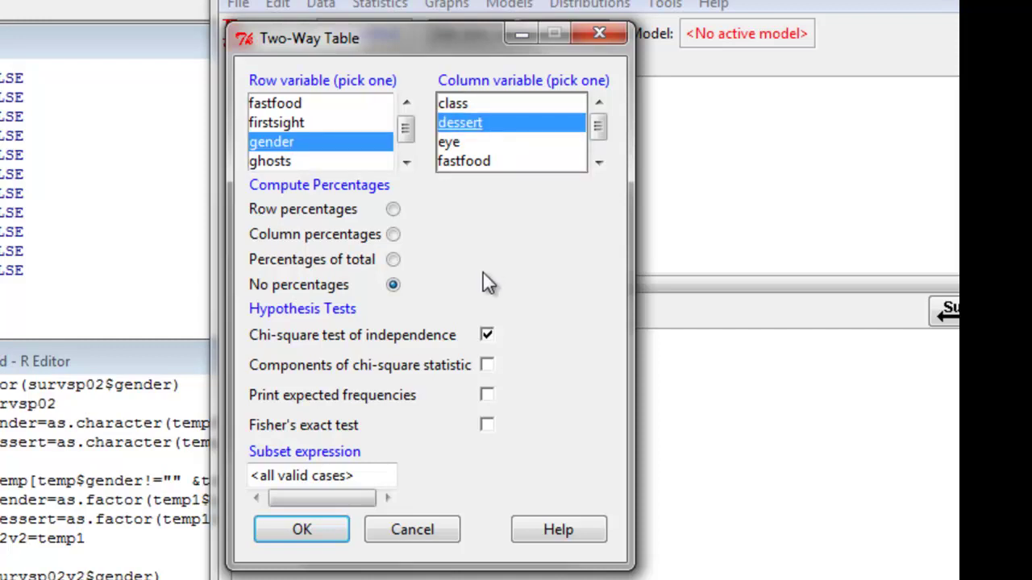
# Run the gender by dessert table with row percentages, the chi-square test of independence and expected frequencies
pyautogui.click(392, 209)
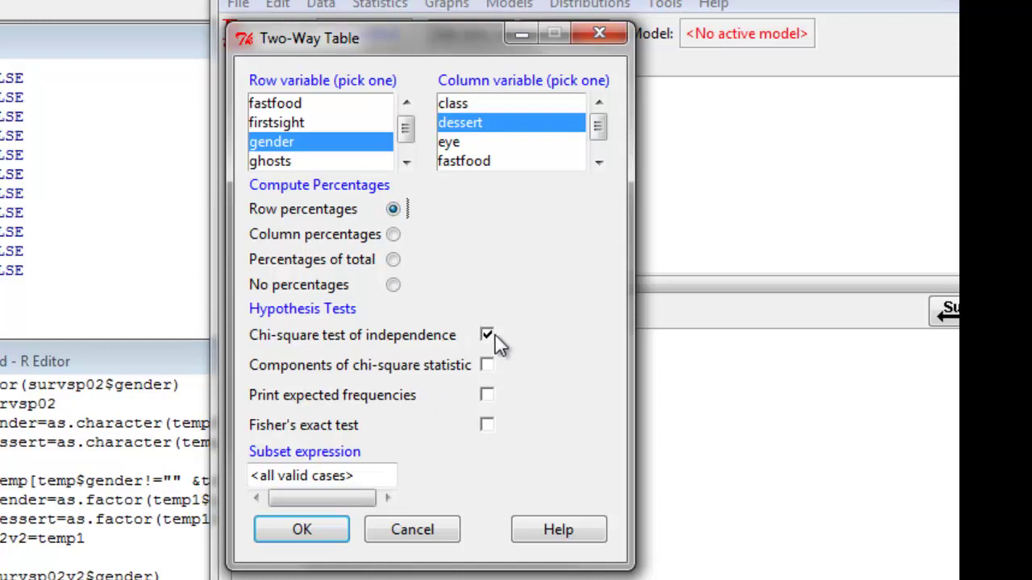
pyautogui.click(487, 396)
pyautogui.click(332, 527)
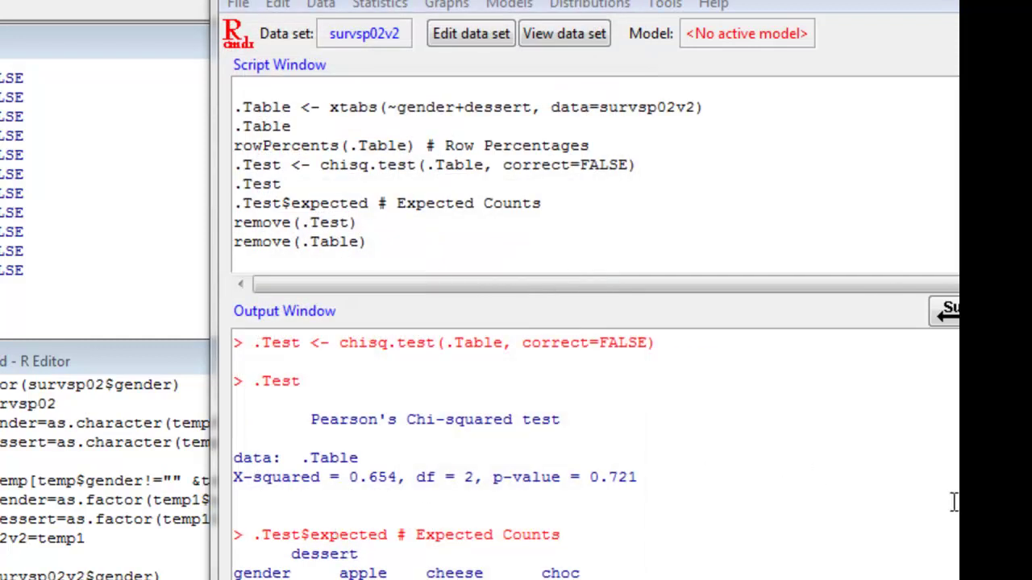
pyautogui.scroll(4, 443, 458)
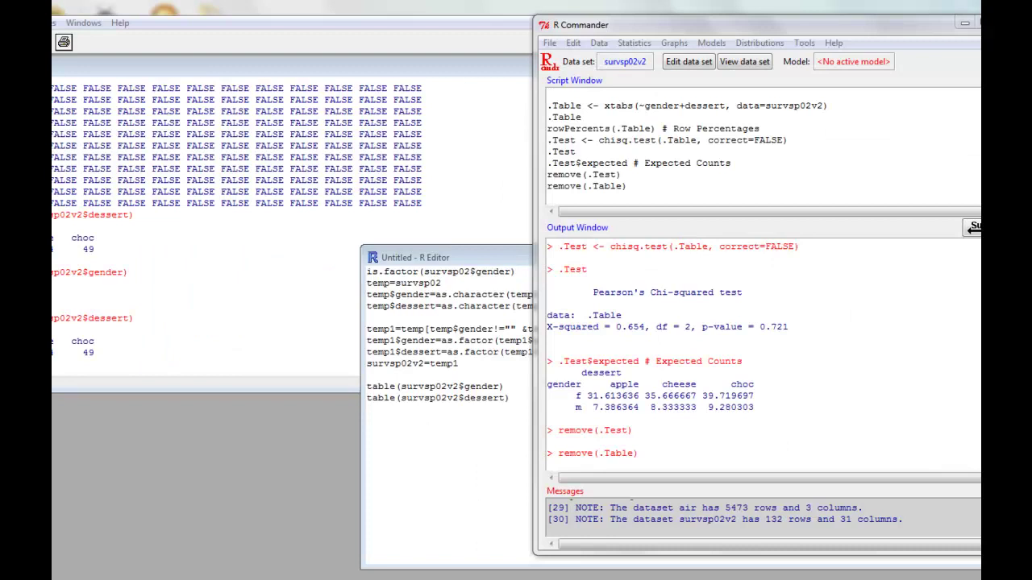
# Switch to the chi_excel_examples workbook in Excel and insert a 2-D clustered column chart of the dessert table A1:D3
pyautogui.hotkey('alt', 'Tab')
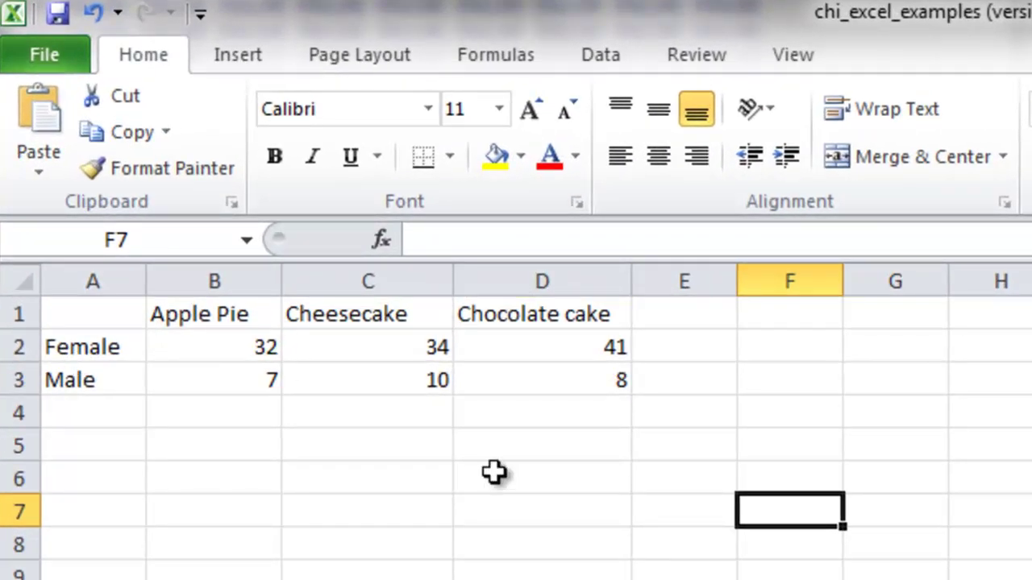
pyautogui.click(60, 308)
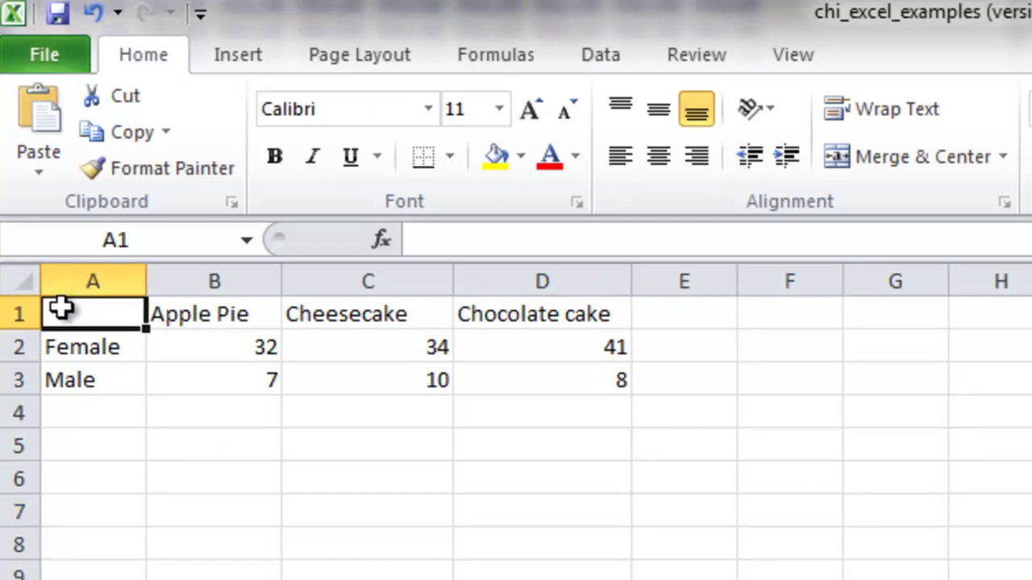
pyautogui.moveTo(60, 308); pyautogui.dragTo(573, 399)
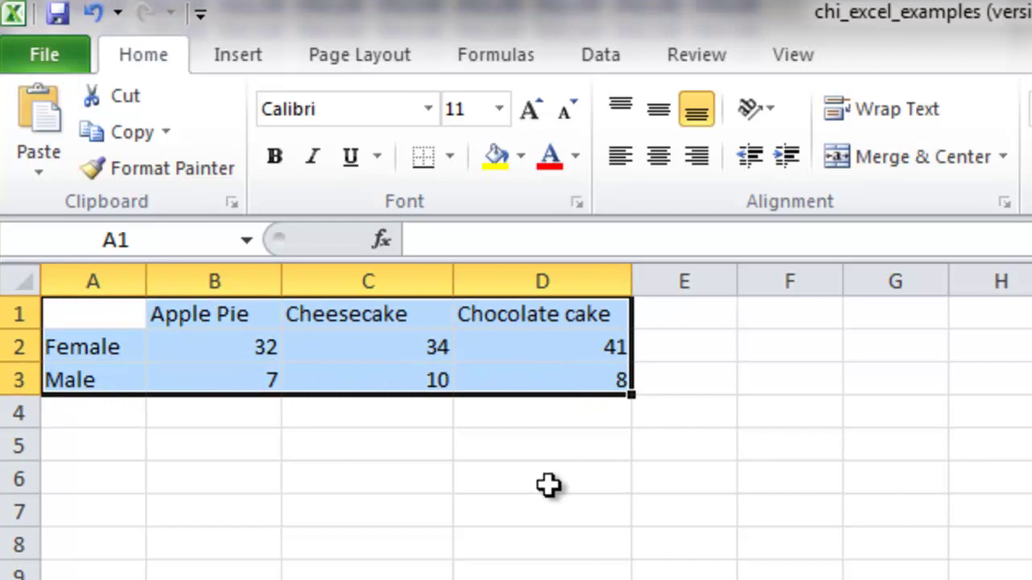
pyautogui.click(254, 57)
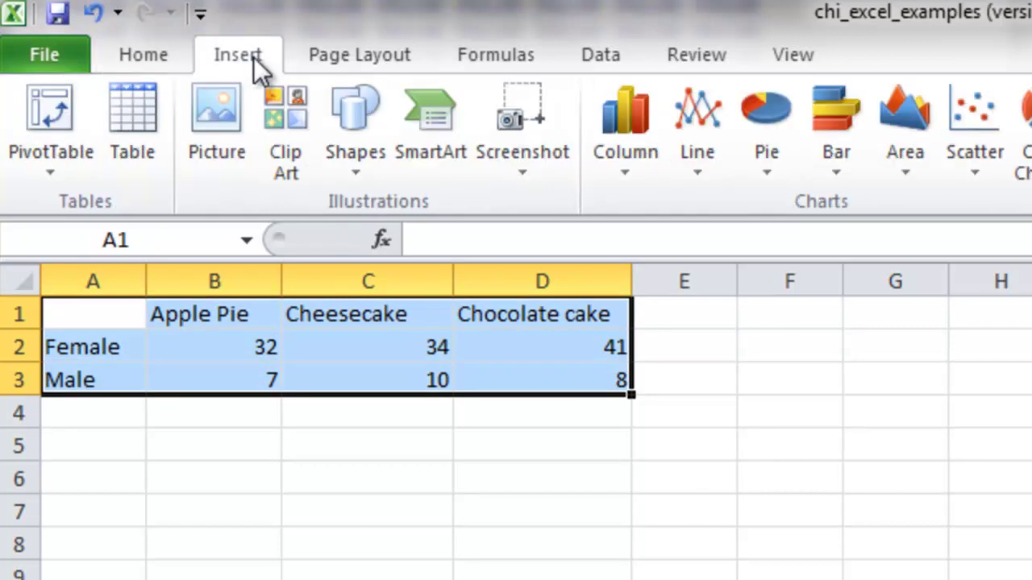
pyautogui.click(631, 167)
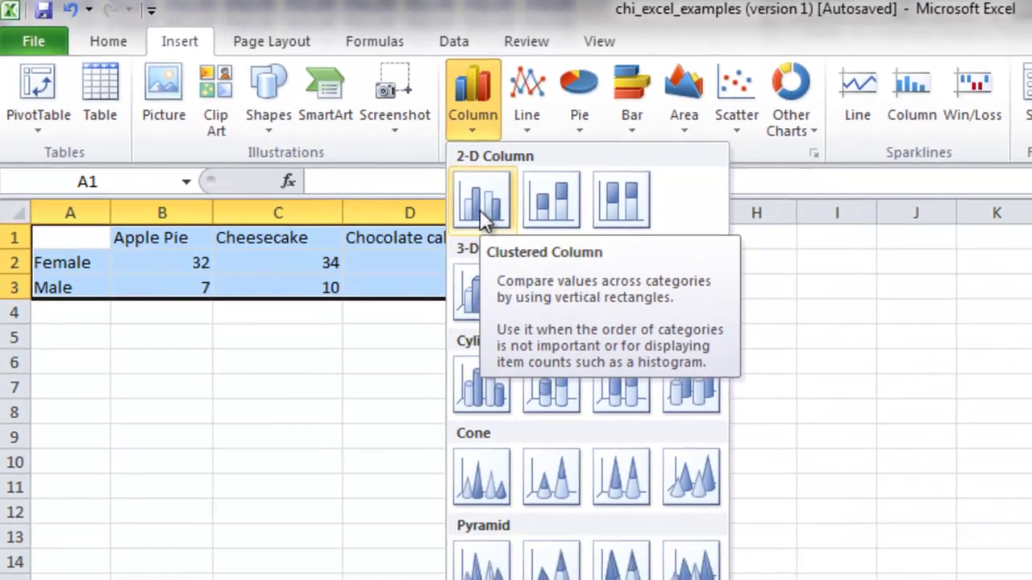
pyautogui.click(482, 216)
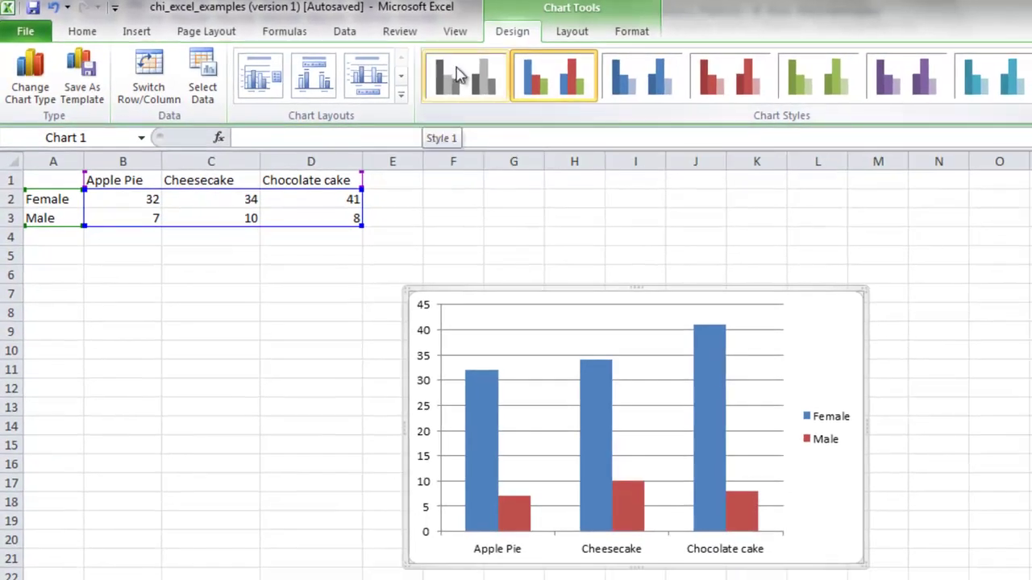
# Apply the grayscale chart Style 1 and swap the chart's rows and columns so the bars are grouped by gender
pyautogui.click(459, 74)
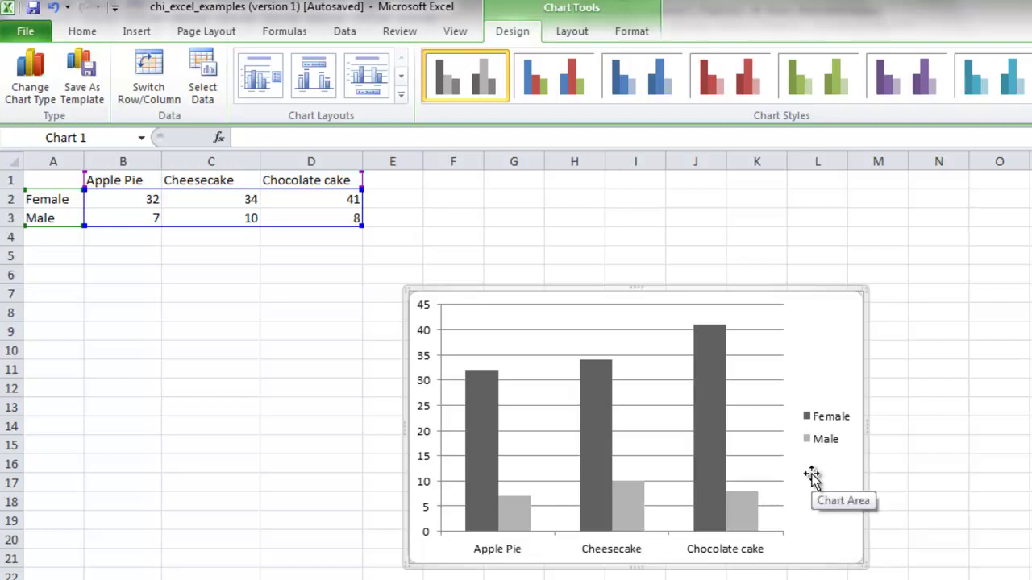
pyautogui.click(182, 90)
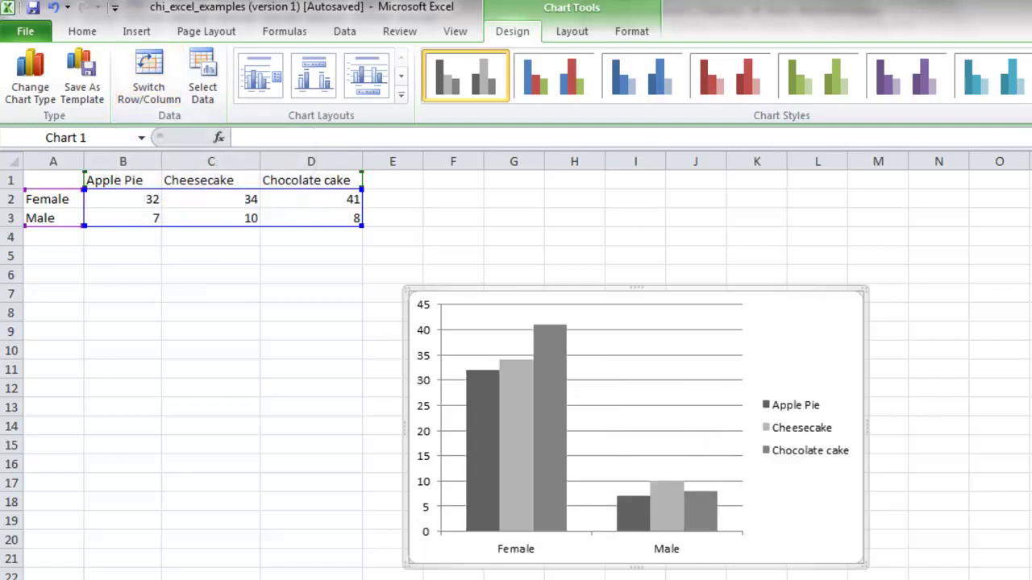
pyautogui.moveTo(555, 528)
pyautogui.moveTo(661, 531)
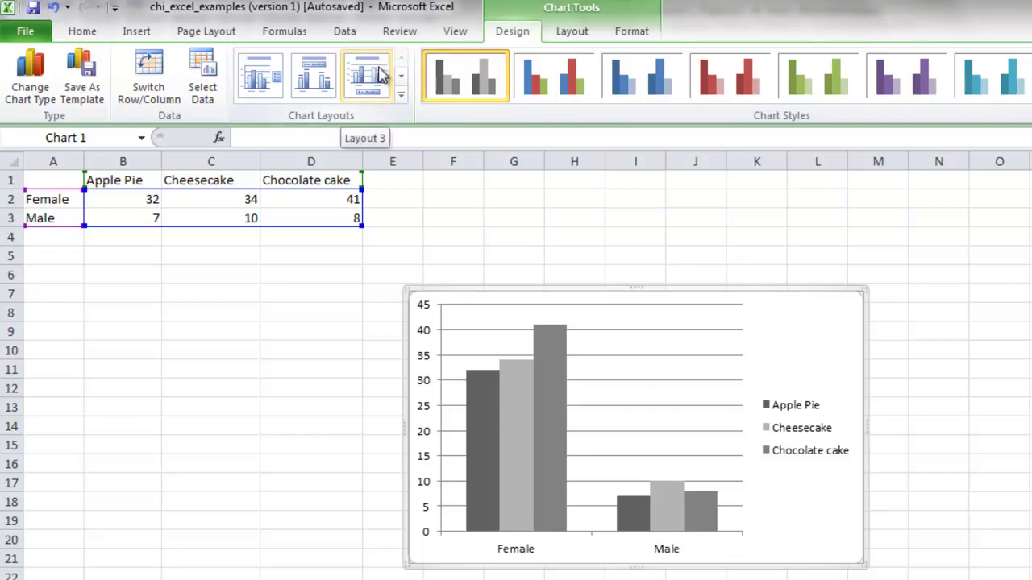
# Apply chart Layout 3 to the clustered column chart and replace its placeholder title with "Dessert Preferences"
pyautogui.click(383, 74)
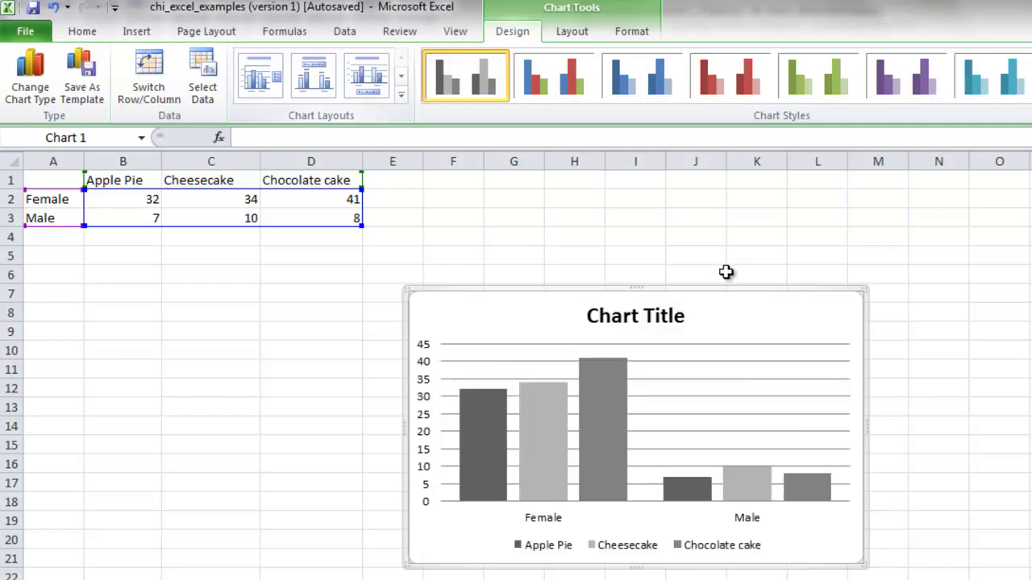
pyautogui.click(674, 318)
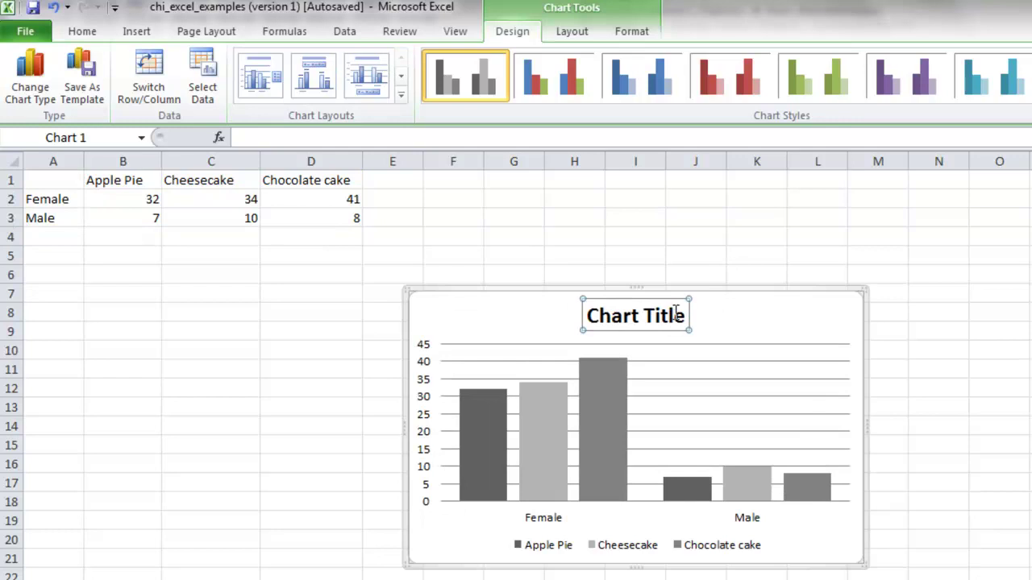
pyautogui.click(681, 316)
pyautogui.press('BackSpace')
pyautogui.press('BackSpace')
pyautogui.press('BackSpace')
pyautogui.press('BackSpace')
pyautogui.press('BackSpace')
pyautogui.press('BackSpace')
pyautogui.press('BackSpace')
pyautogui.press('BackSpace')
pyautogui.press('BackSpace')
pyautogui.press('BackSpace')
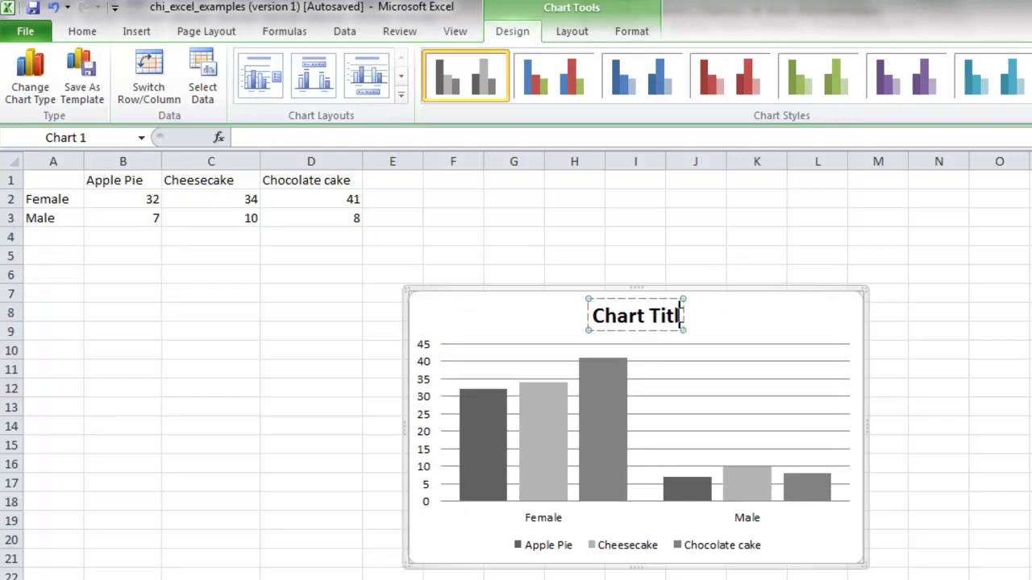
pyautogui.press('BackSpace')
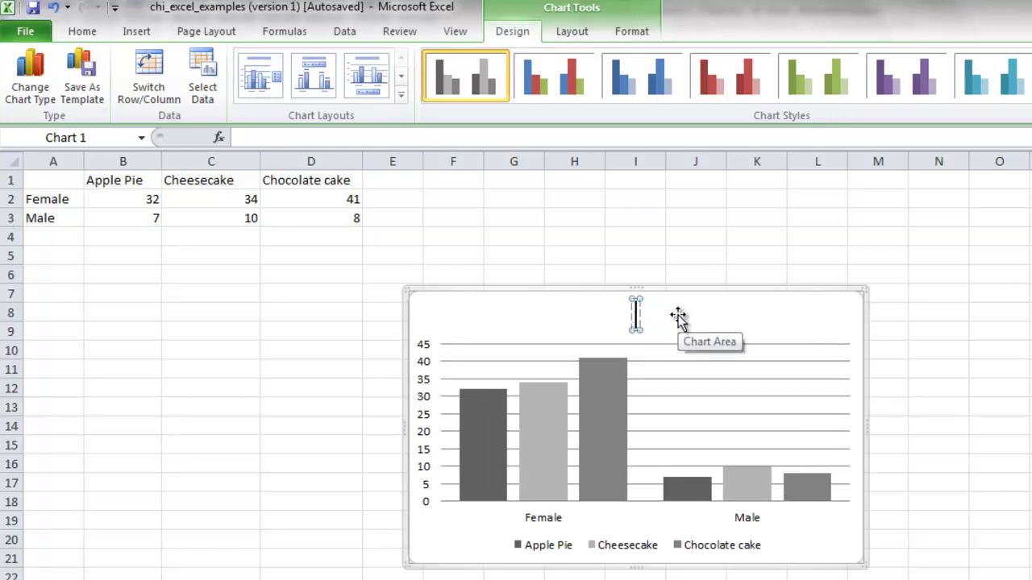
pyautogui.write('Dessert Preferences')
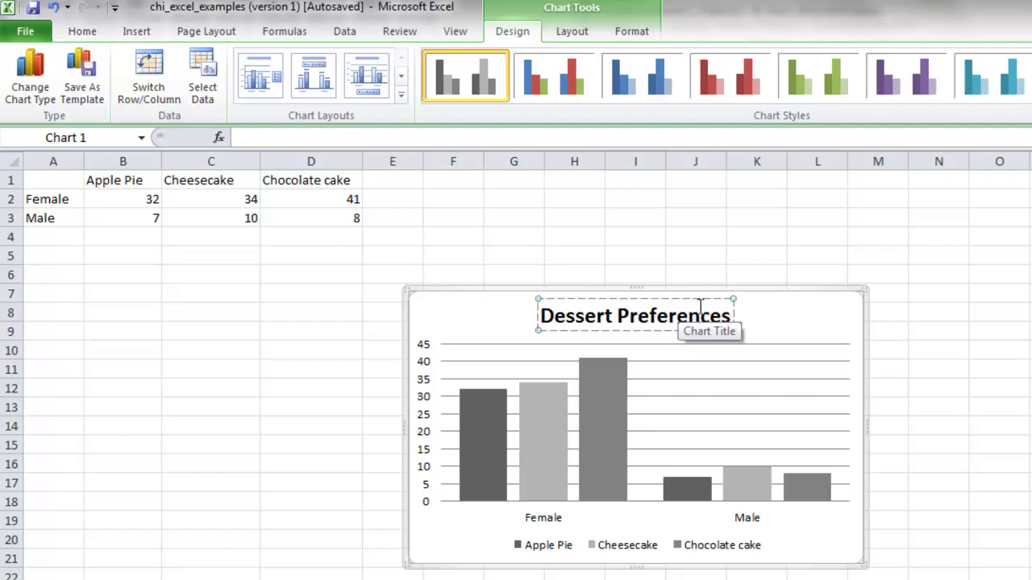
pyautogui.click(791, 347)
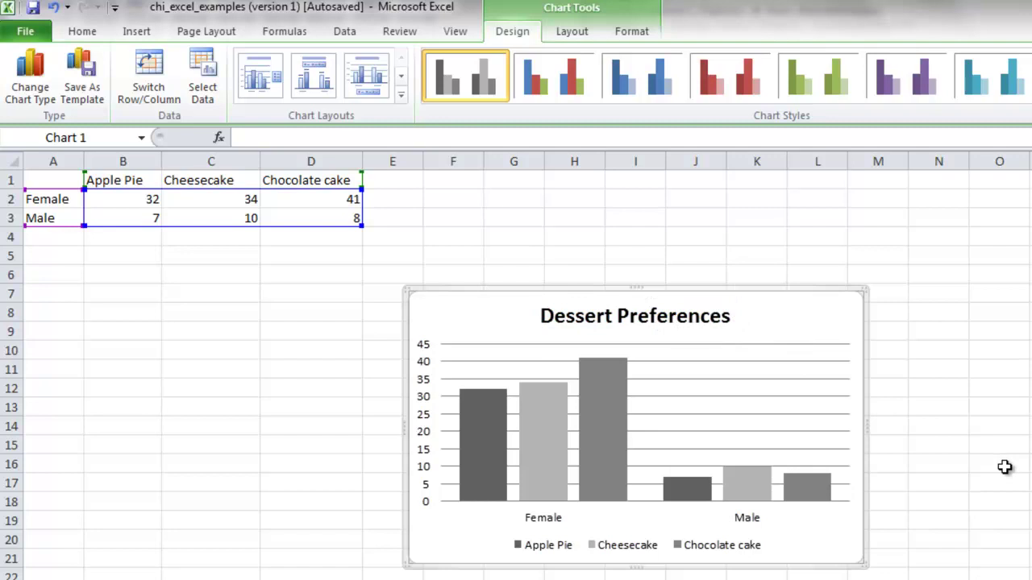